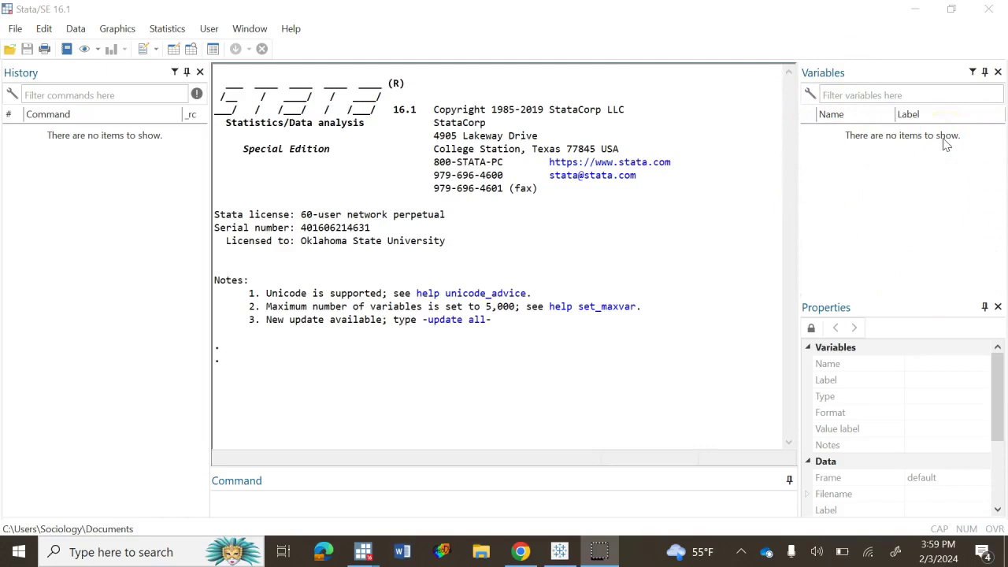
# Focus the empty Command window at the bottom of the Stata startup screen
pyautogui.click(300, 498)
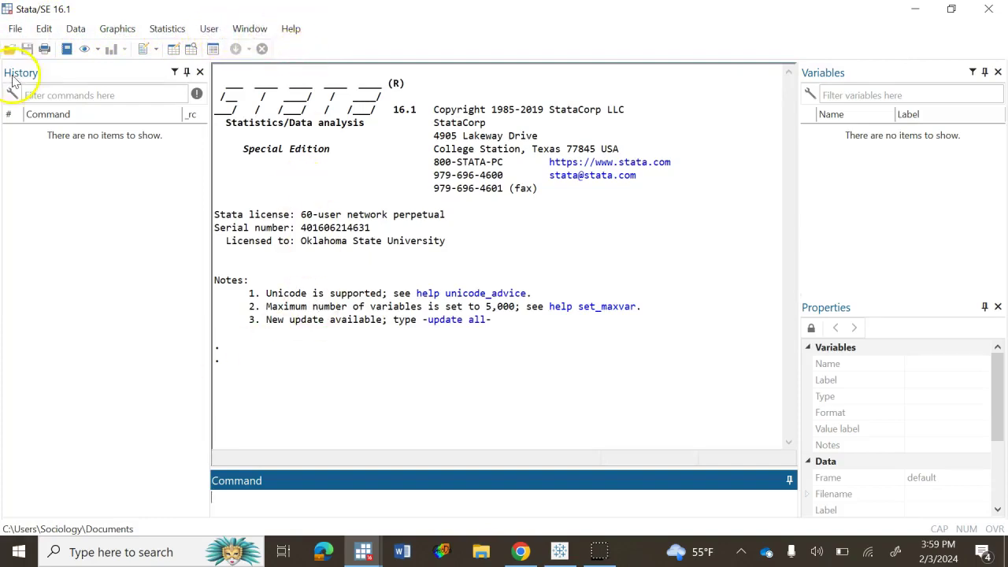
# Select mappingfi_edited in the File > Open dialog, then cancel without loading it
pyautogui.click(13, 29)
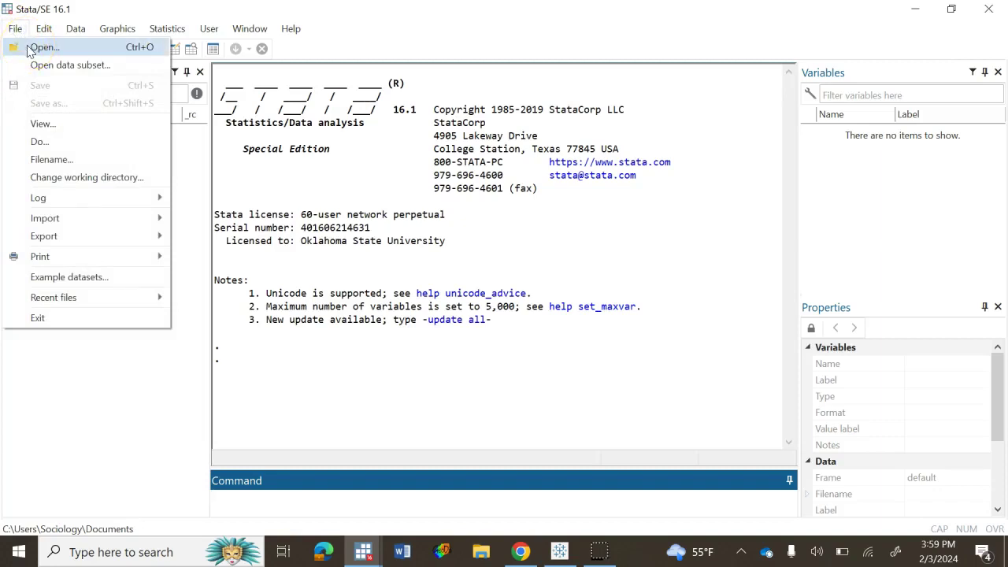
pyautogui.click(32, 47)
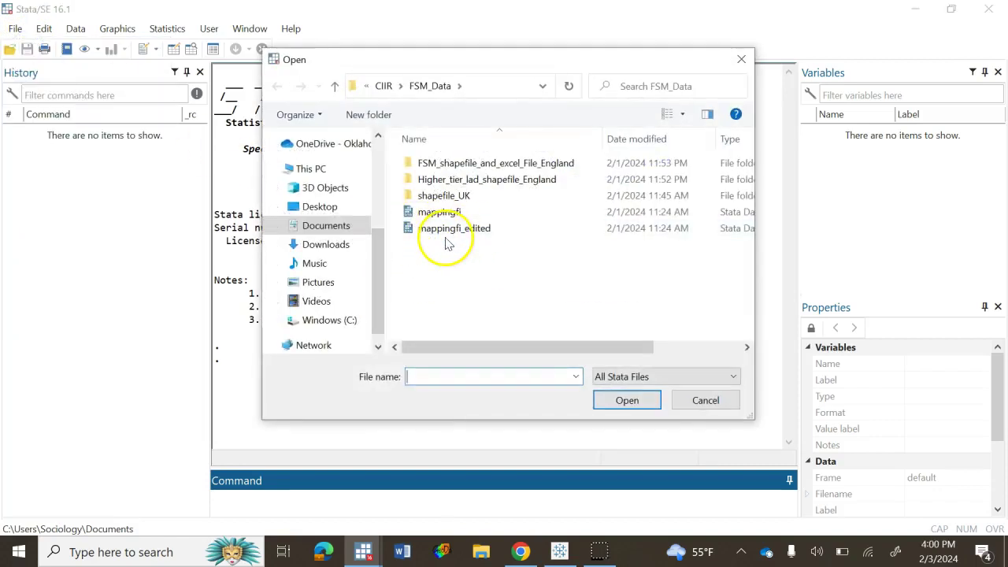
pyautogui.click(443, 232)
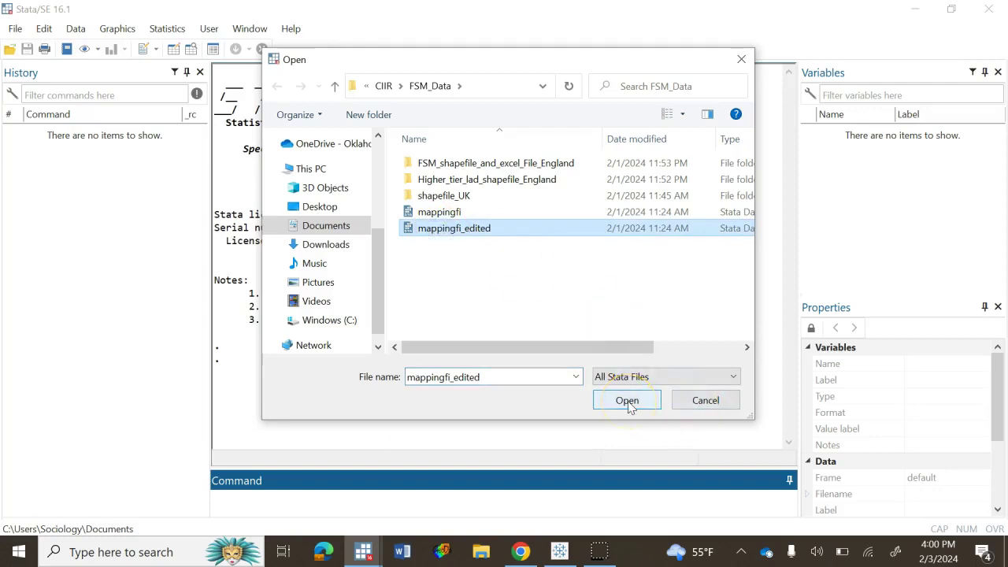
pyautogui.click(698, 401)
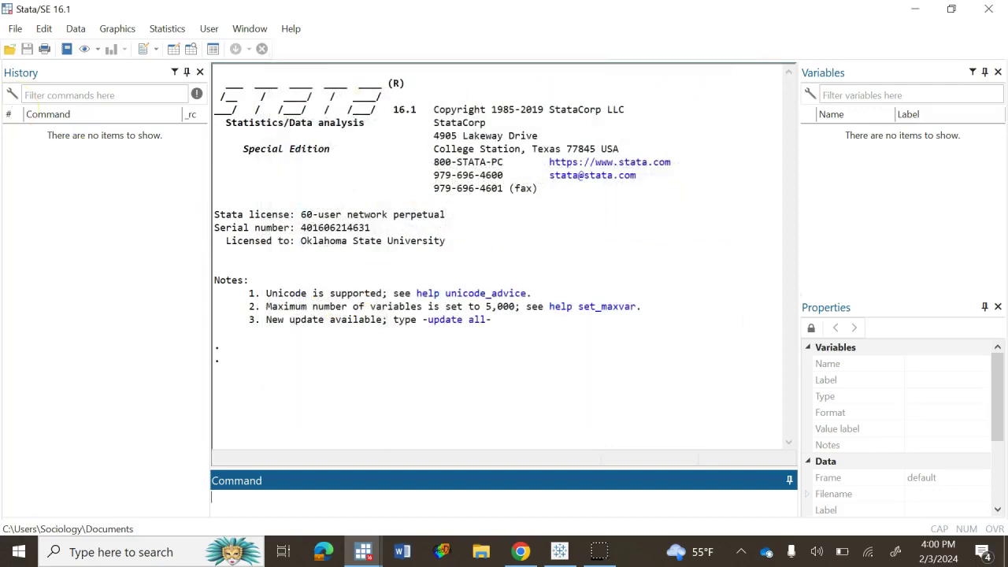
# Browse the File > Import formats, then move on to the Edit menu
pyautogui.click(13, 30)
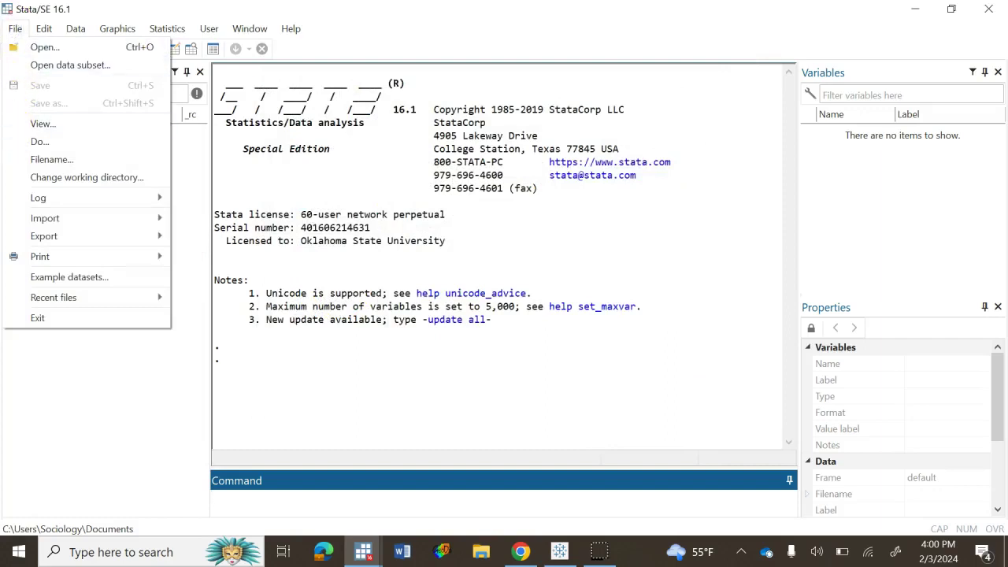
pyautogui.click(10, 218)
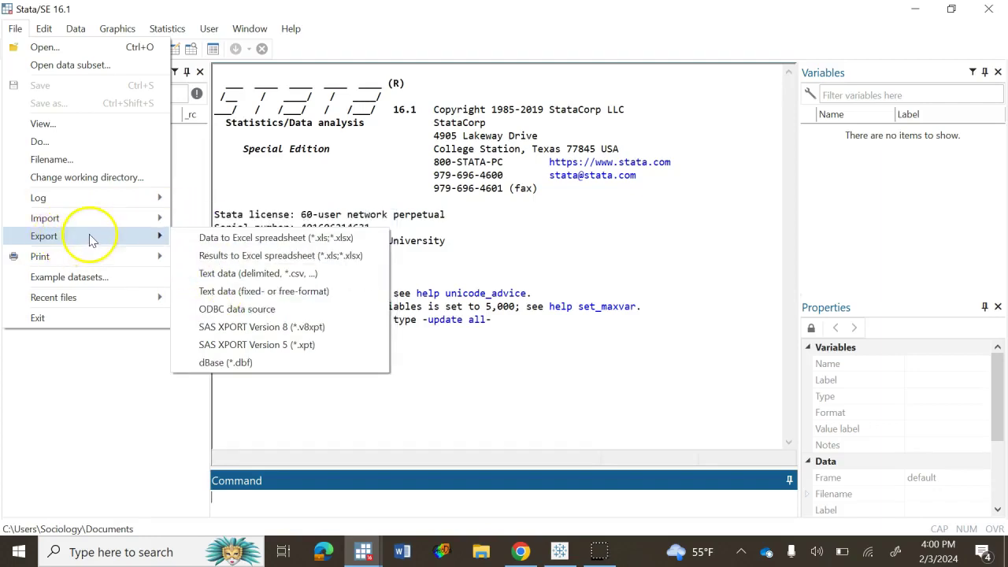
pyautogui.moveTo(45, 236)
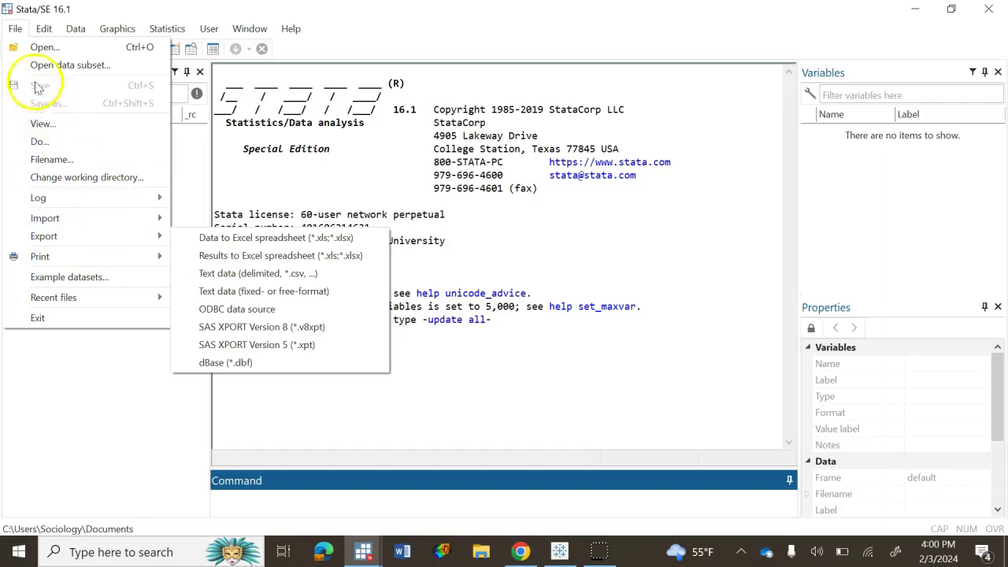
pyautogui.click(43, 29)
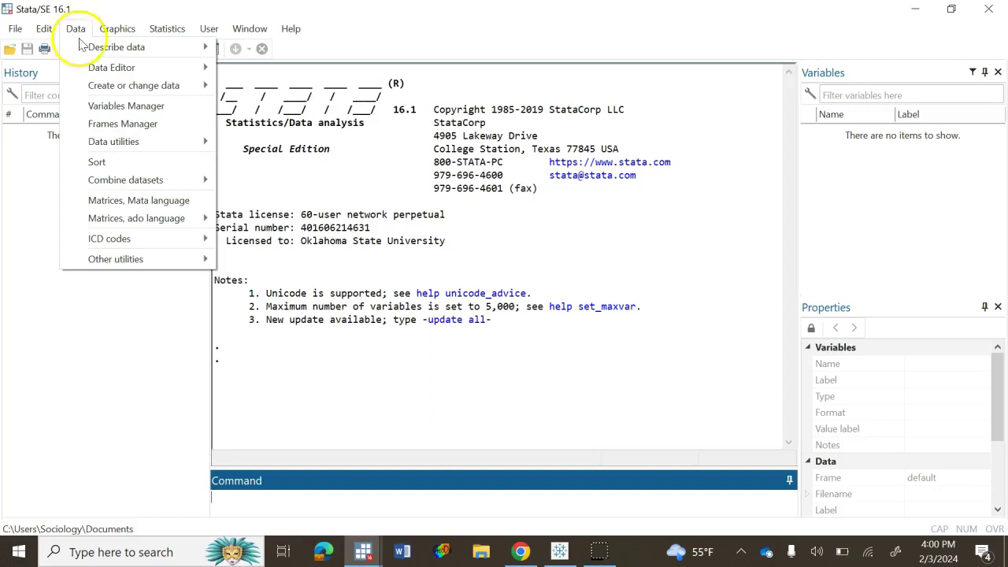
# Browse Data's 'Create or change data' options, then the Graphics and Statistics menus
pyautogui.click(169, 85)
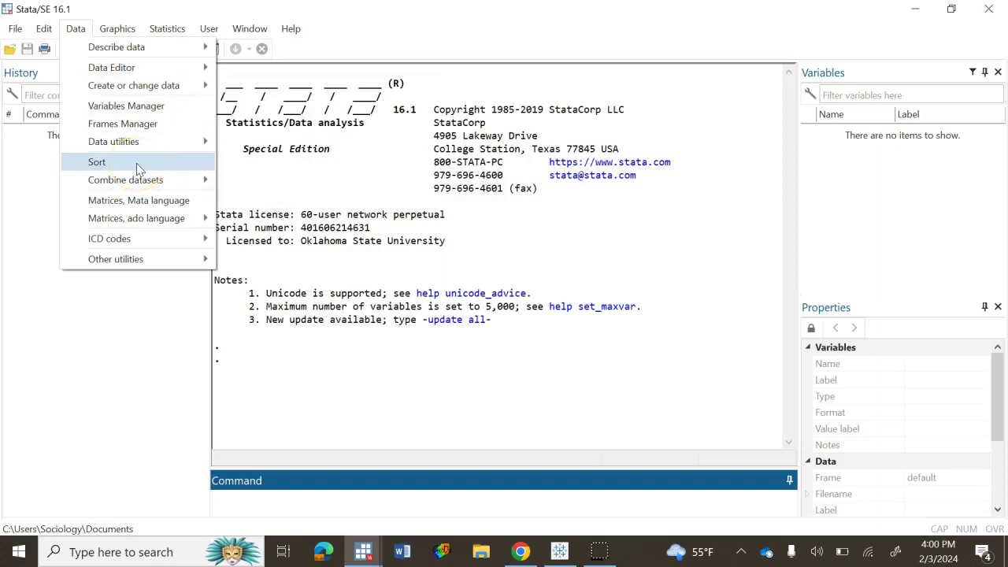
pyautogui.click(79, 30)
pyautogui.moveTo(116, 29)
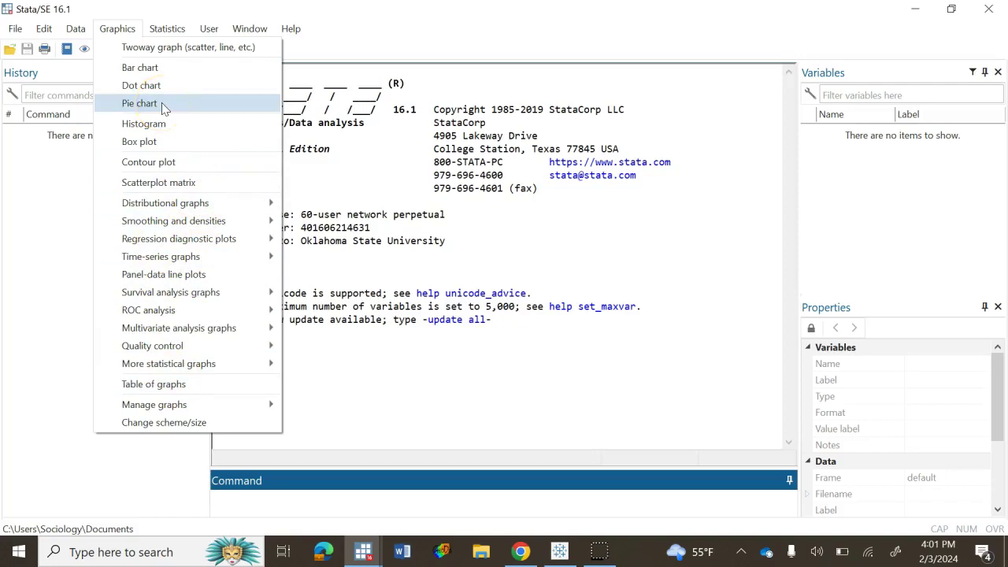
pyautogui.click(118, 30)
pyautogui.click(165, 29)
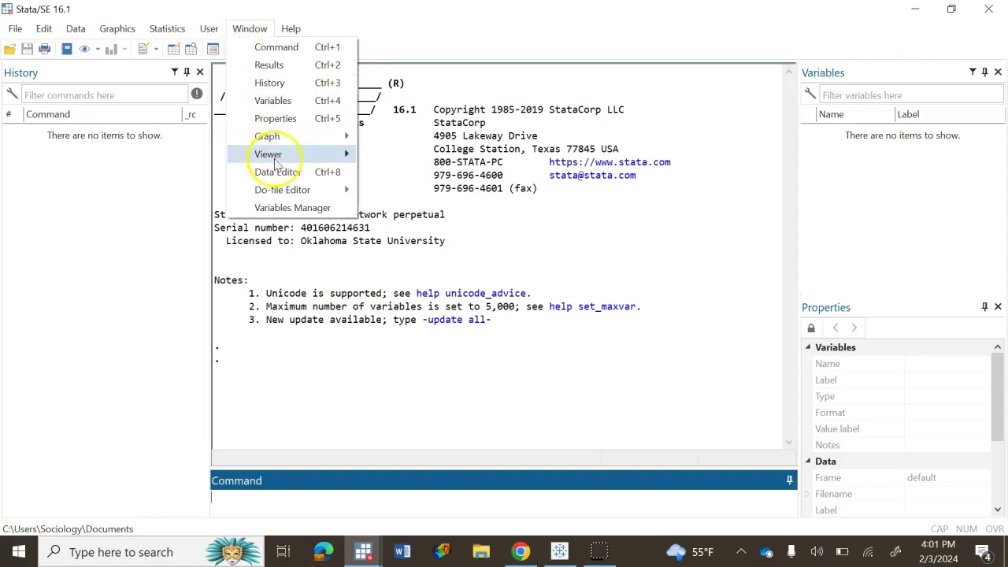
pyautogui.moveTo(282, 190)
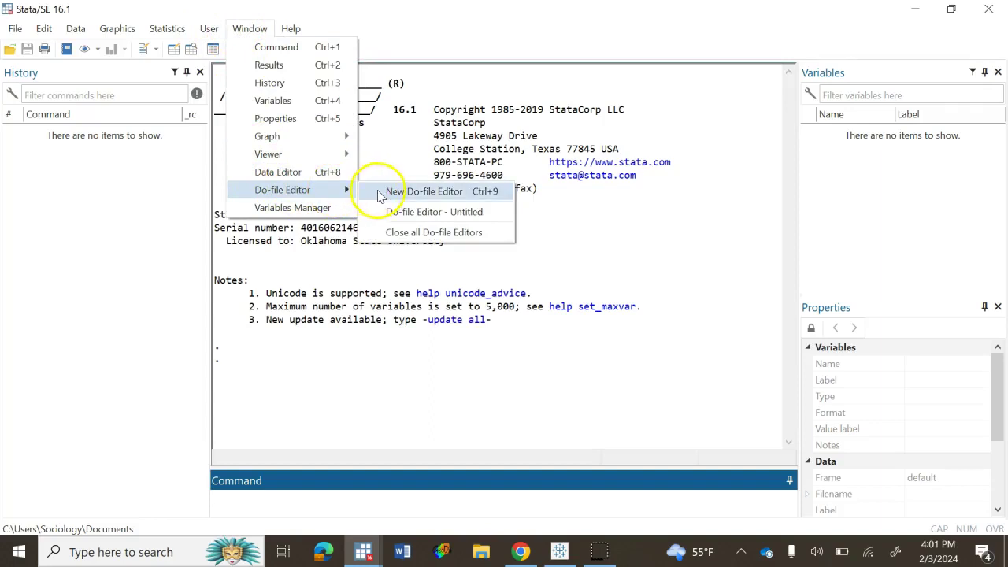
# Open a new blank Do-file Editor, close it, and refocus the Command window
pyautogui.click(380, 193)
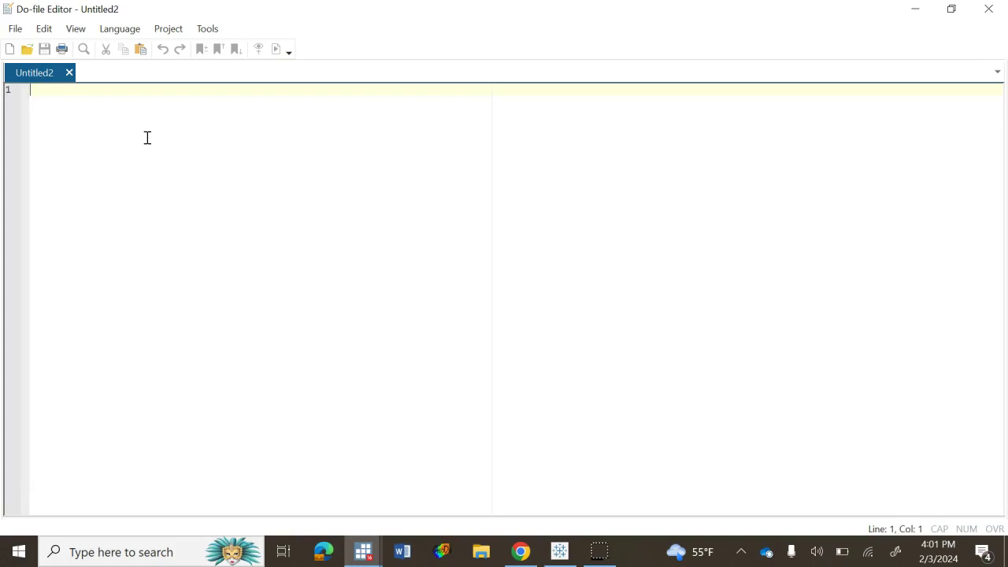
pyautogui.click(989, 8)
pyautogui.click(286, 511)
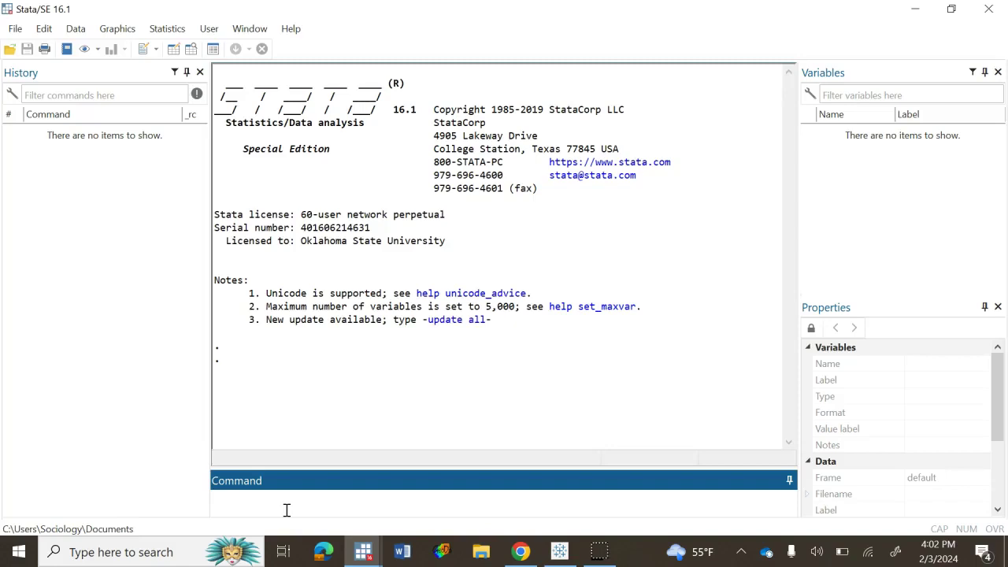
pyautogui.click(246, 29)
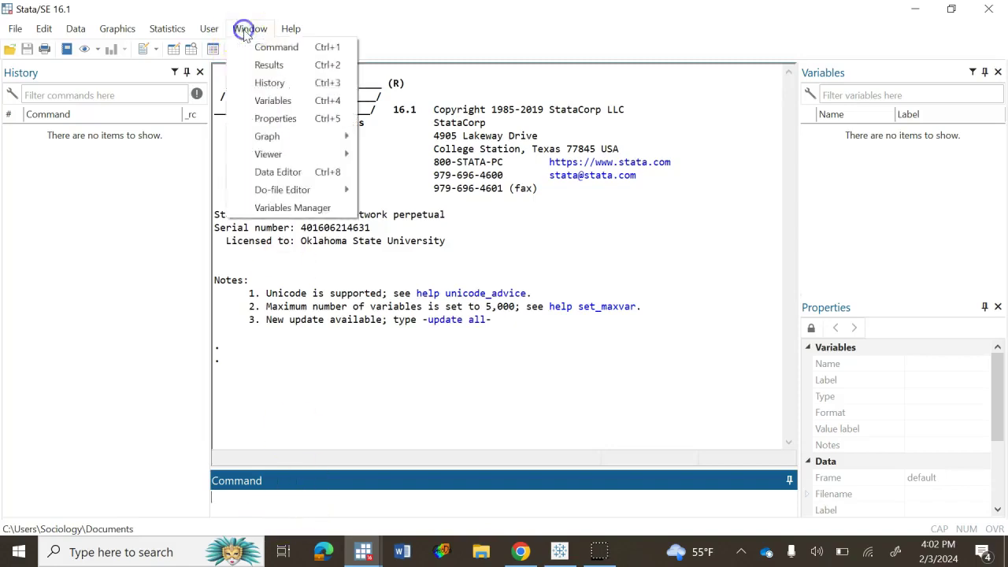
pyautogui.moveTo(282, 190)
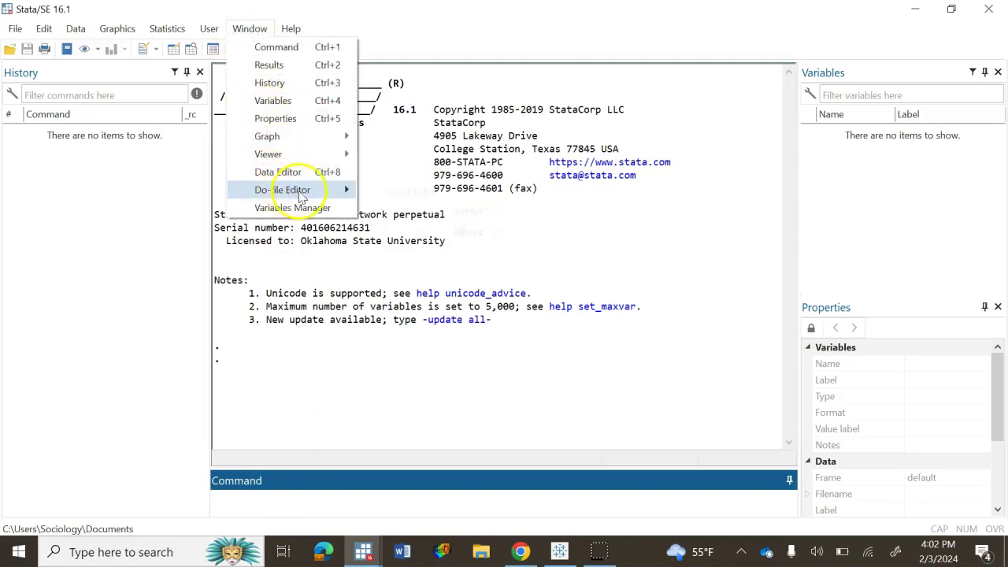
pyautogui.click(369, 194)
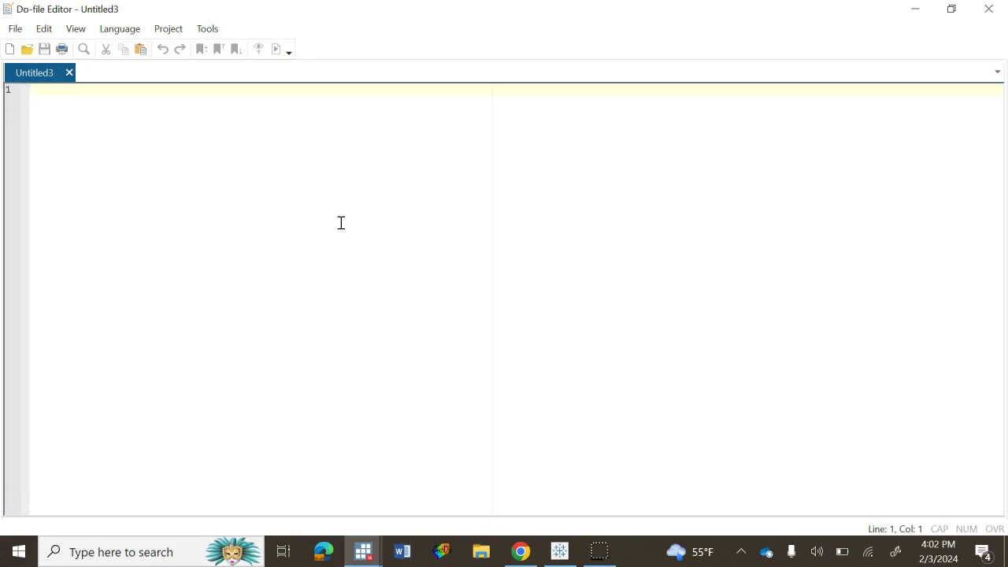
pyautogui.click(985, 14)
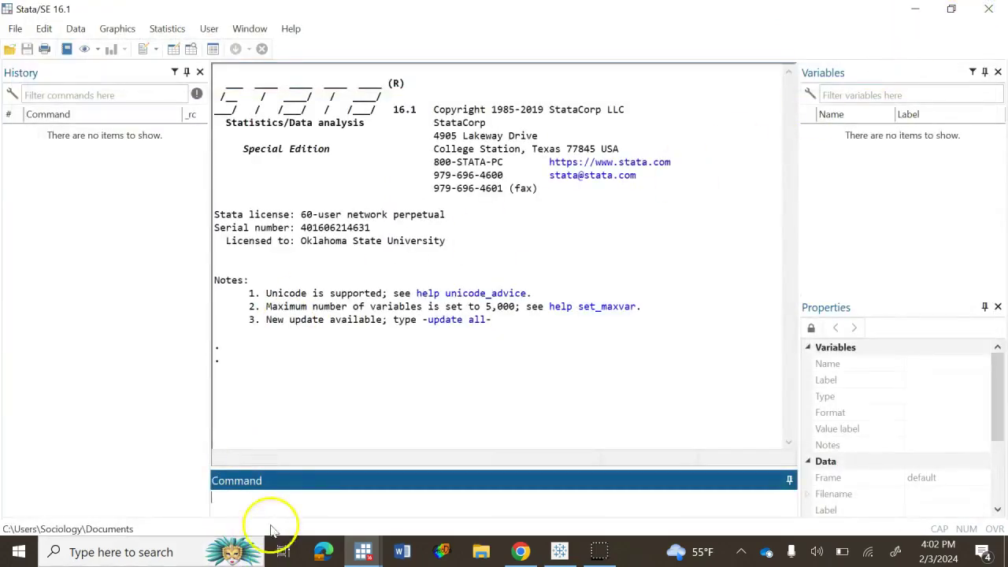